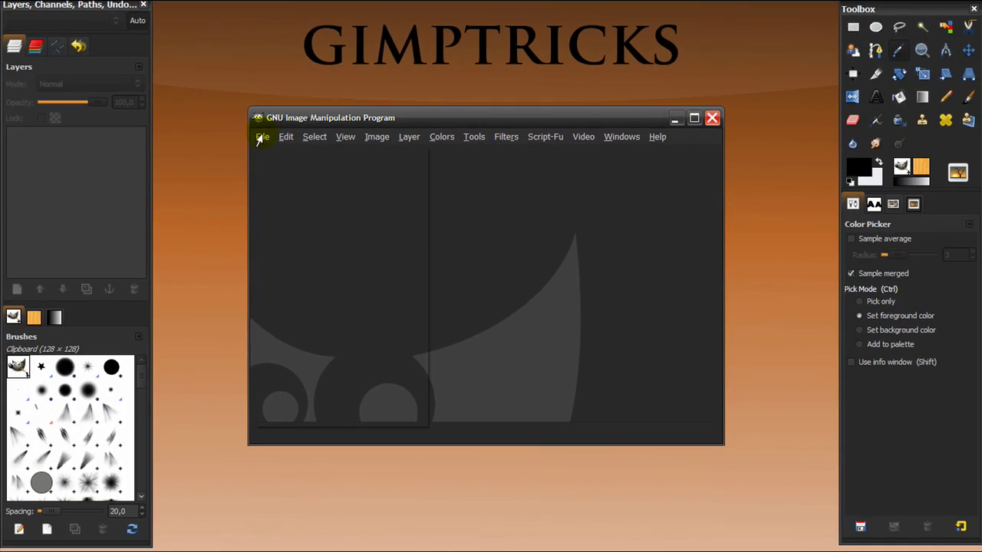
# Create a new image from File > New, keeping the default 640×480 pixels
pyautogui.click(262, 136)
pyautogui.click(265, 151)
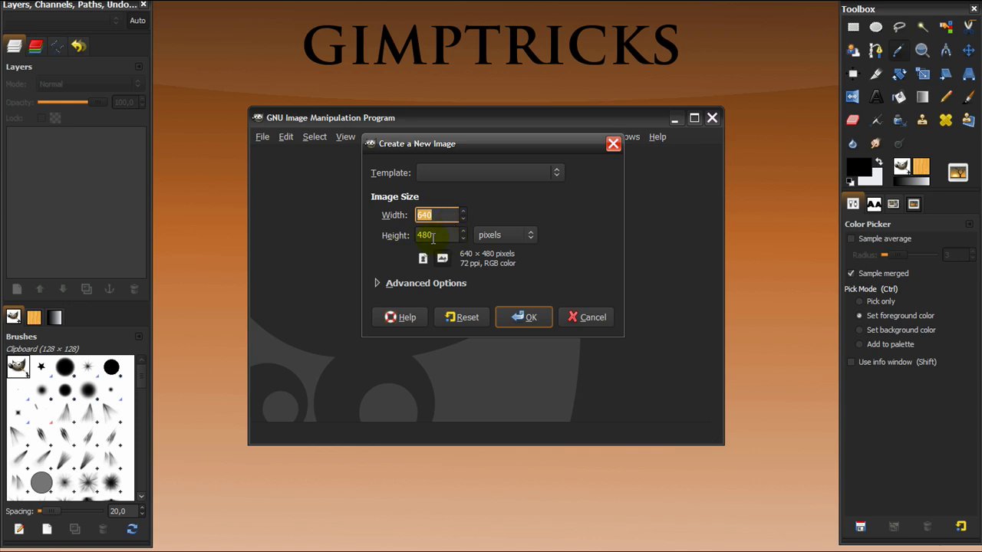
pyautogui.click(518, 318)
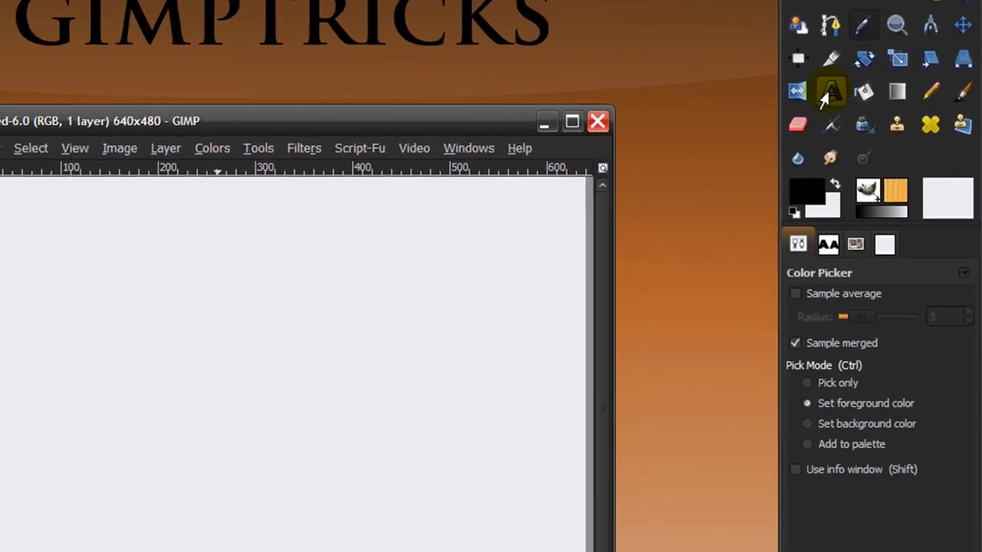
# Add black 'wilber' text in JungleFever at 145 px and move it toward the upper left
pyautogui.click(869, 103)
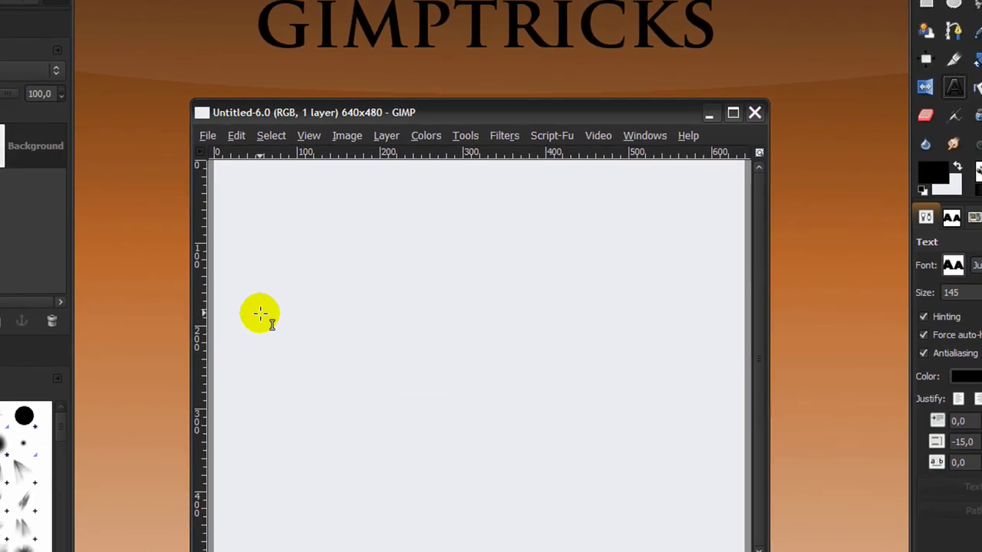
pyautogui.click(261, 313)
pyautogui.write('wilber')
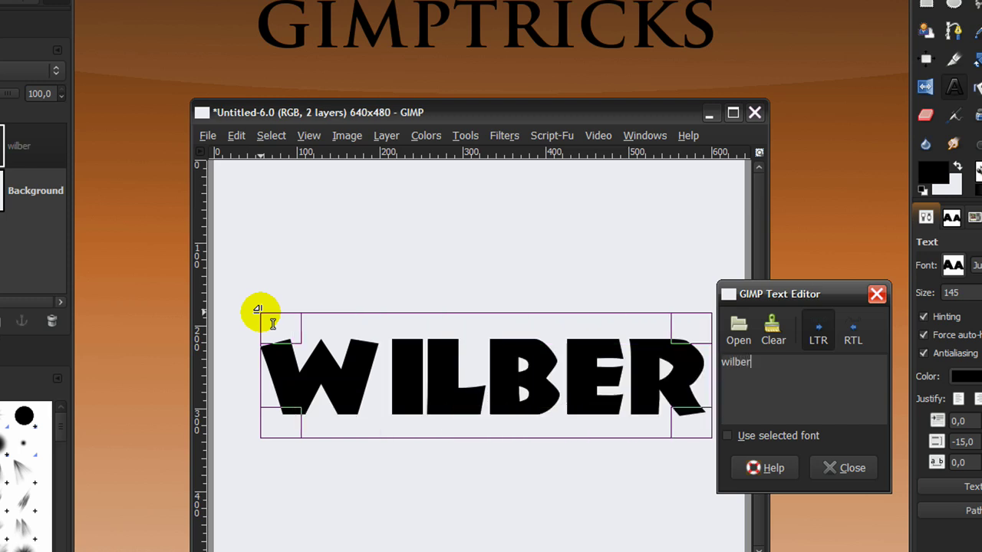
pyautogui.click(829, 467)
pyautogui.moveTo(506, 379); pyautogui.dragTo(490, 296)
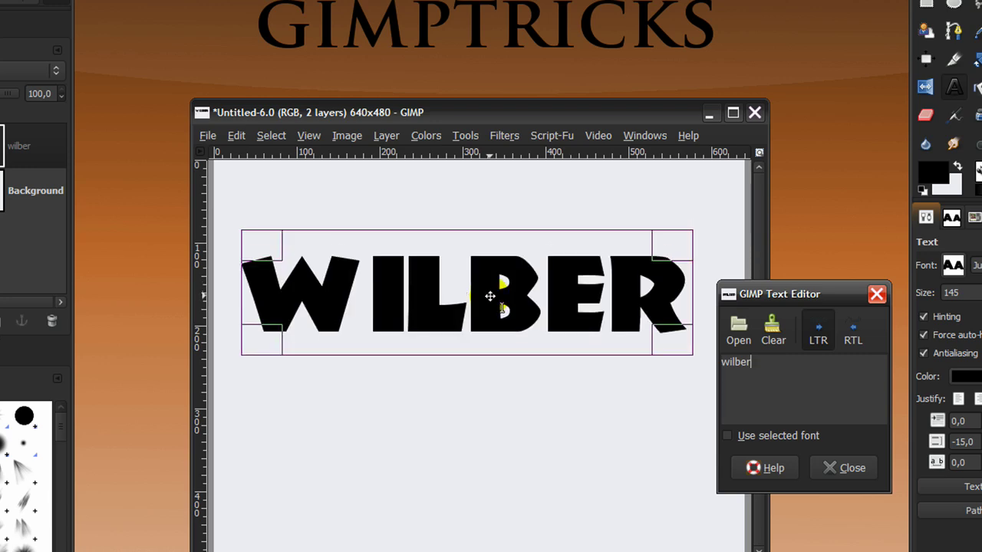
pyautogui.click(852, 467)
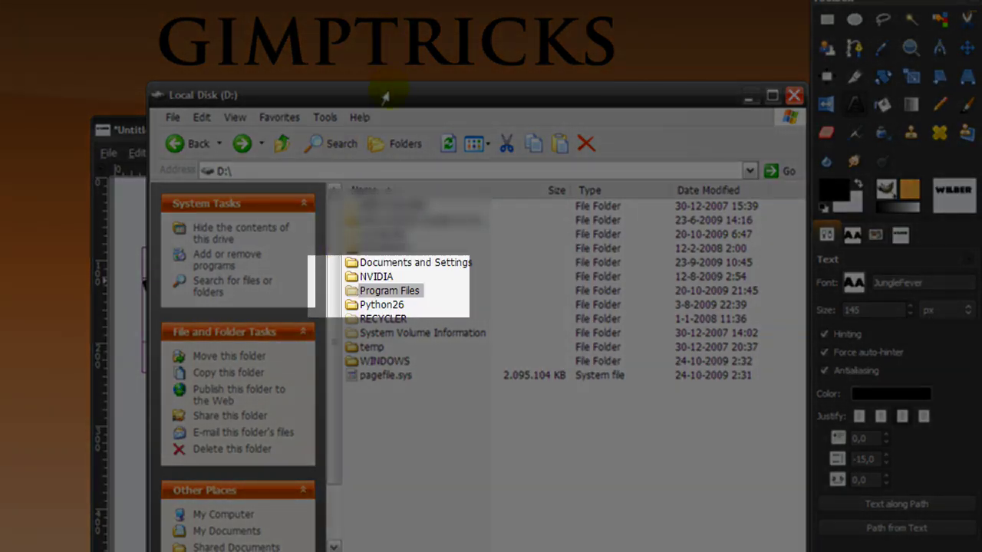
# Browse Explorer to D:\Program Files\GIMP-2.0\share\gimp\2.0\images and bring up gimp-logo.png's context menu
pyautogui.moveTo(388, 83); pyautogui.dragTo(347, 86)
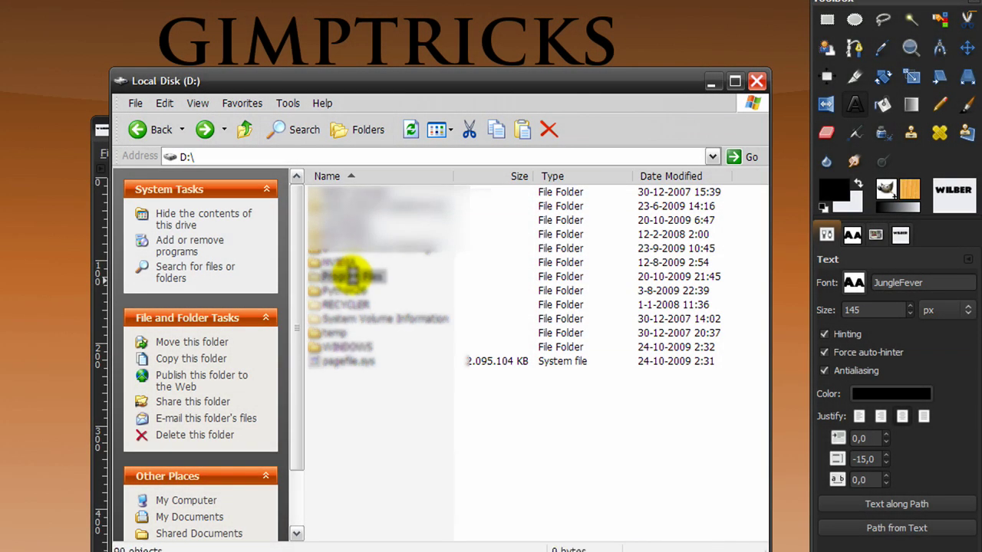
pyautogui.doubleClick(352, 275)
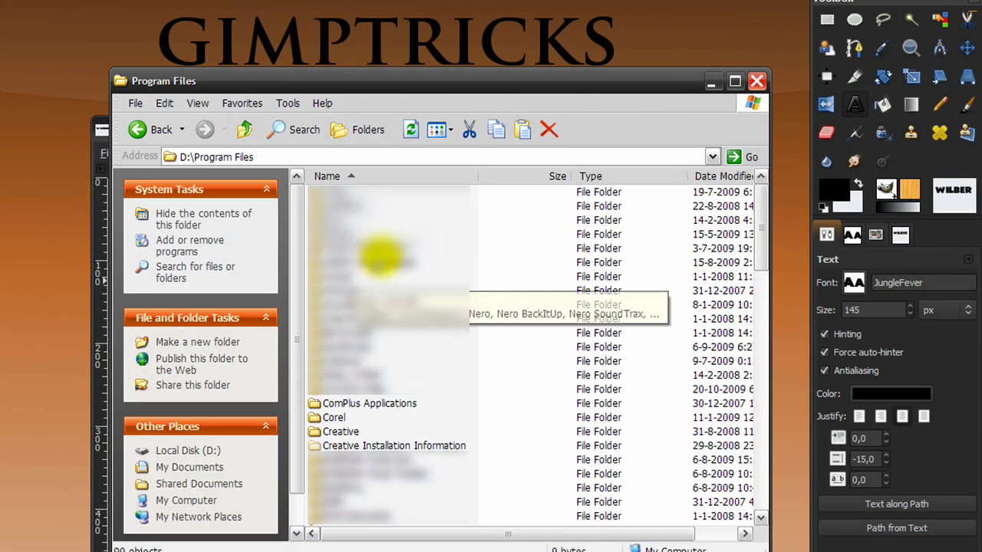
pyautogui.scroll(-3, 399, 307)
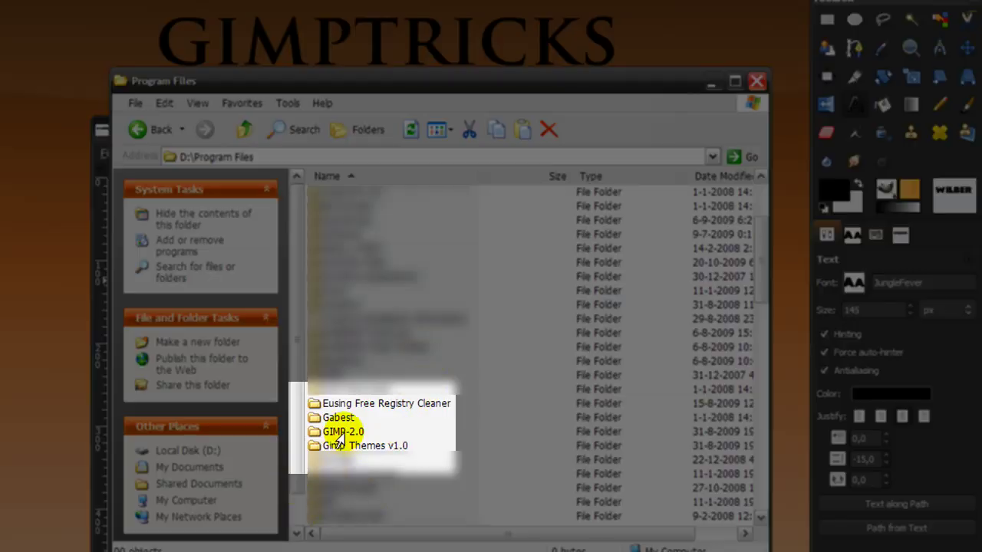
pyautogui.doubleClick(343, 431)
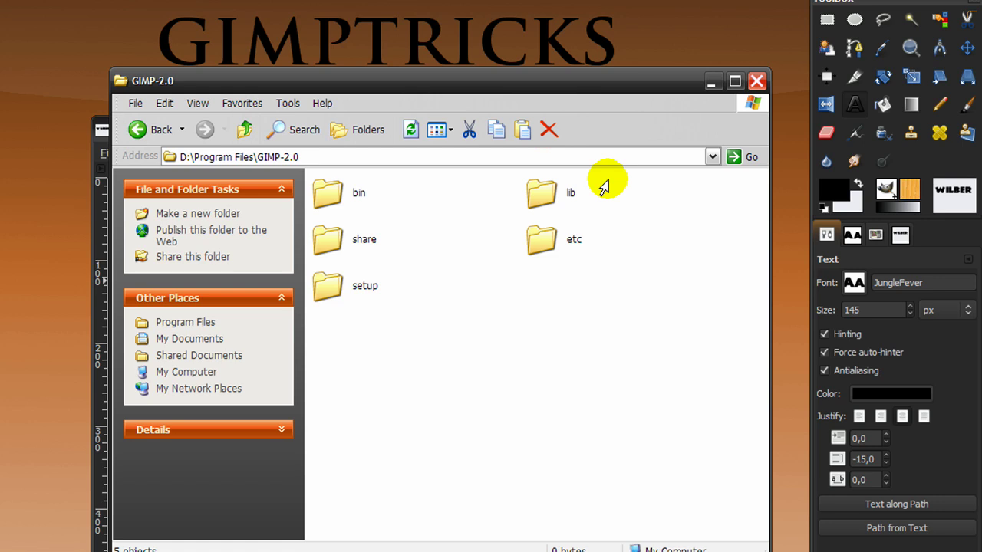
pyautogui.doubleClick(333, 247)
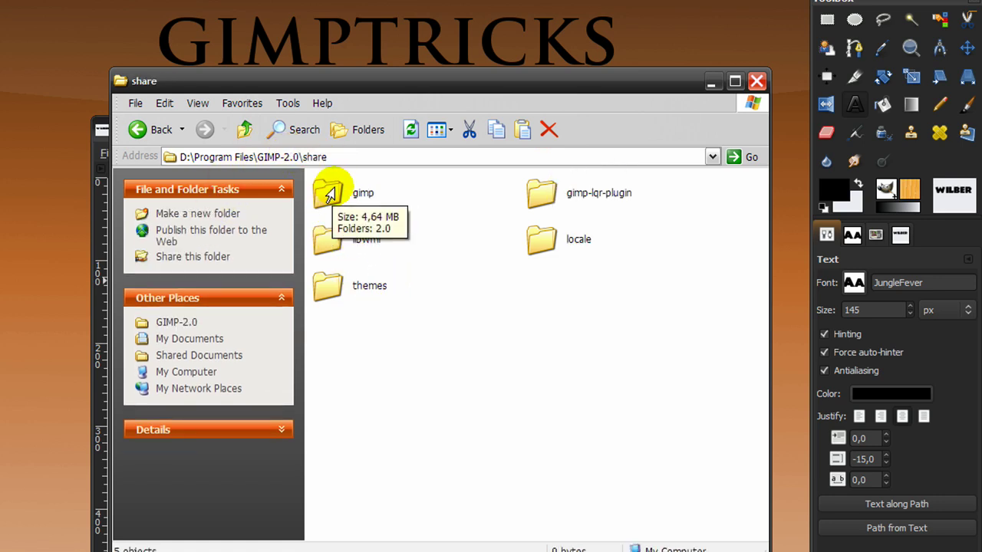
pyautogui.doubleClick(330, 195)
pyautogui.doubleClick(330, 194)
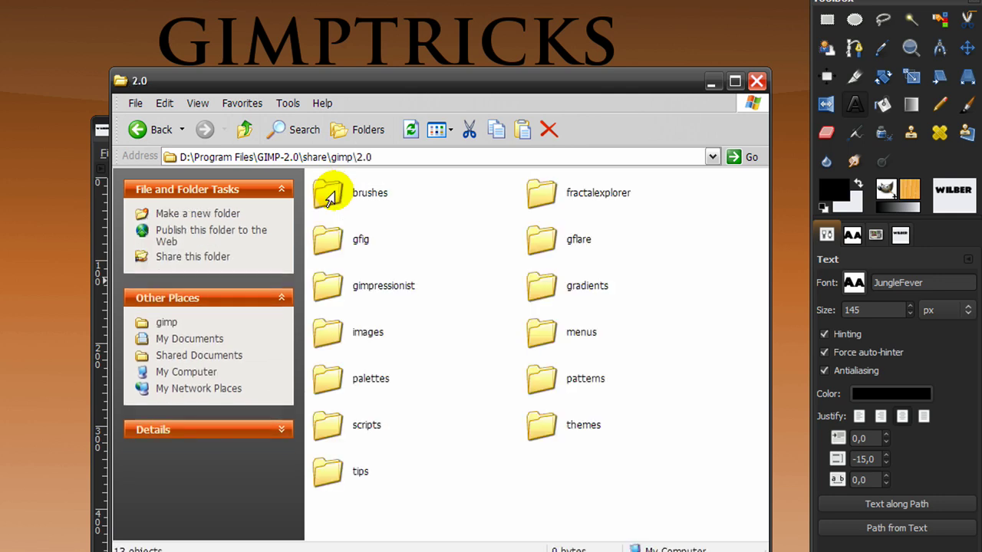
pyautogui.doubleClick(328, 338)
pyautogui.moveTo(340, 230)
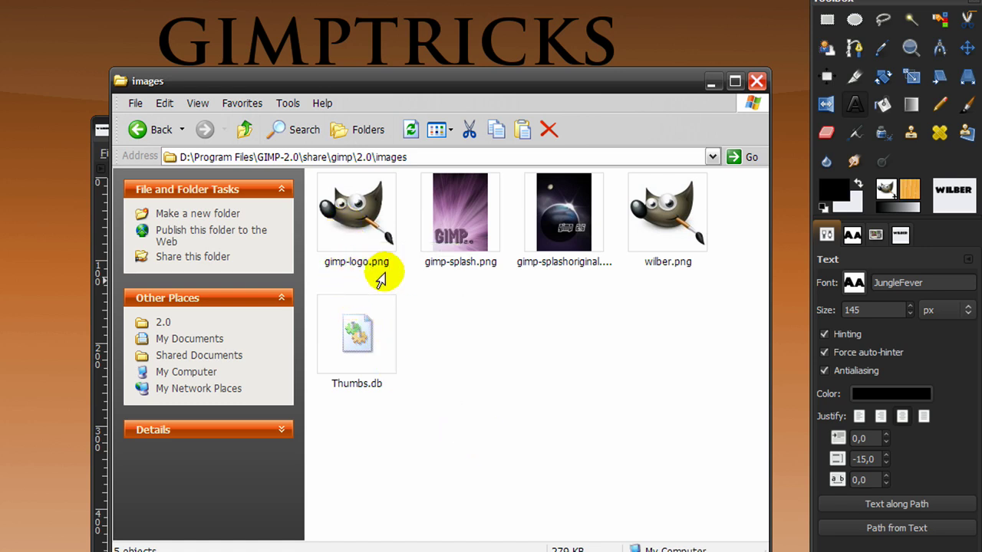
pyautogui.rightClick(351, 218)
# Open gimp-logo.png in GIMP via Edit with GIMP and copy the Wilber logo to the clipboard
pyautogui.click(375, 240)
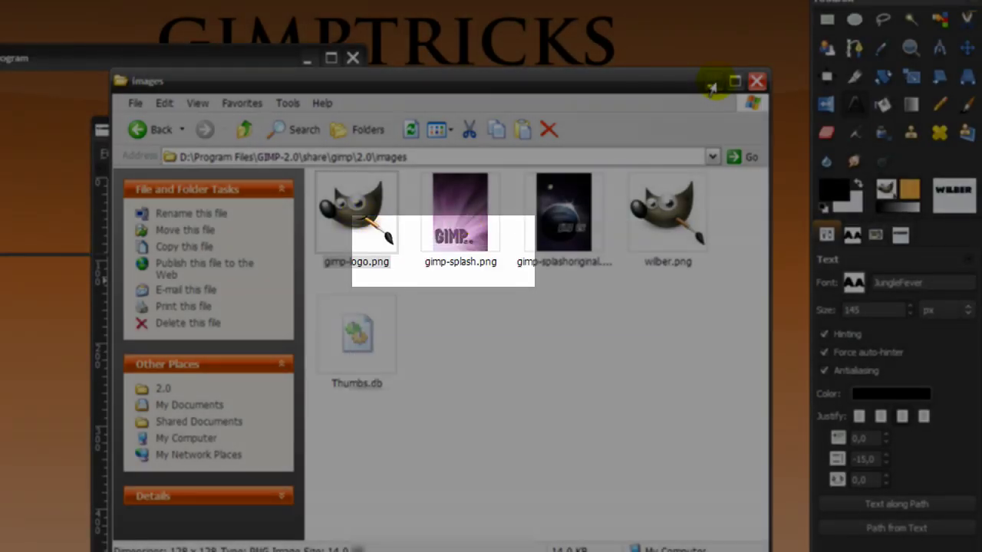
pyautogui.click(712, 82)
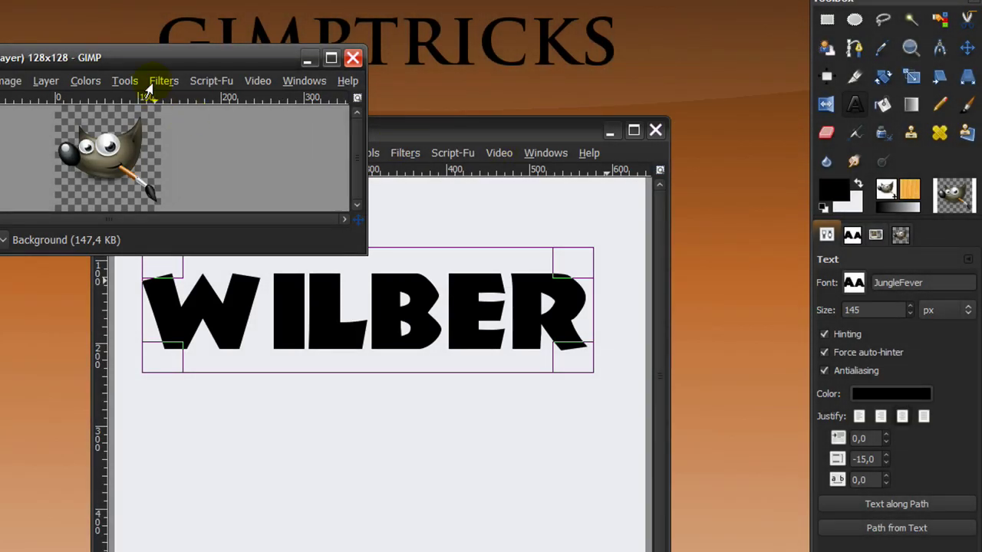
pyautogui.moveTo(149, 57); pyautogui.dragTo(517, 133)
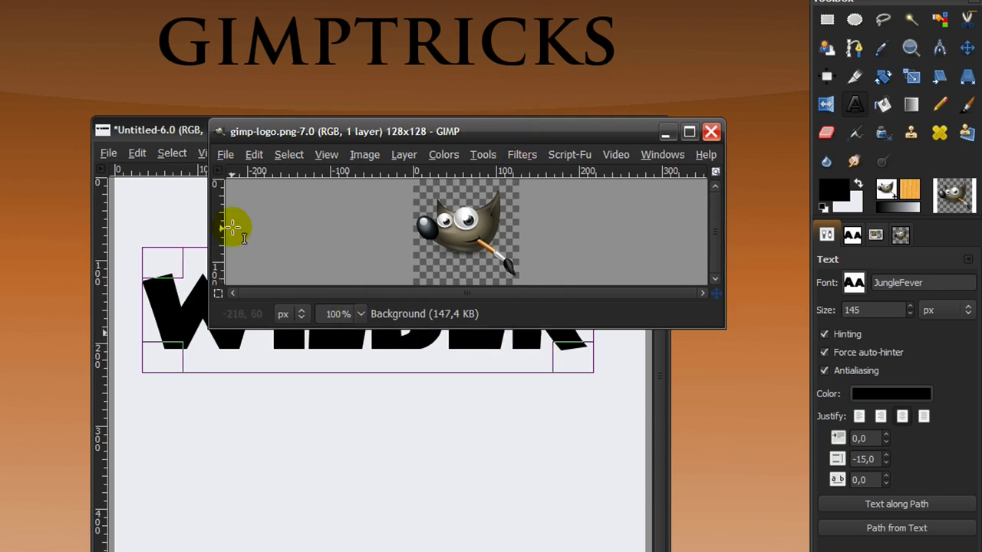
pyautogui.click(253, 155)
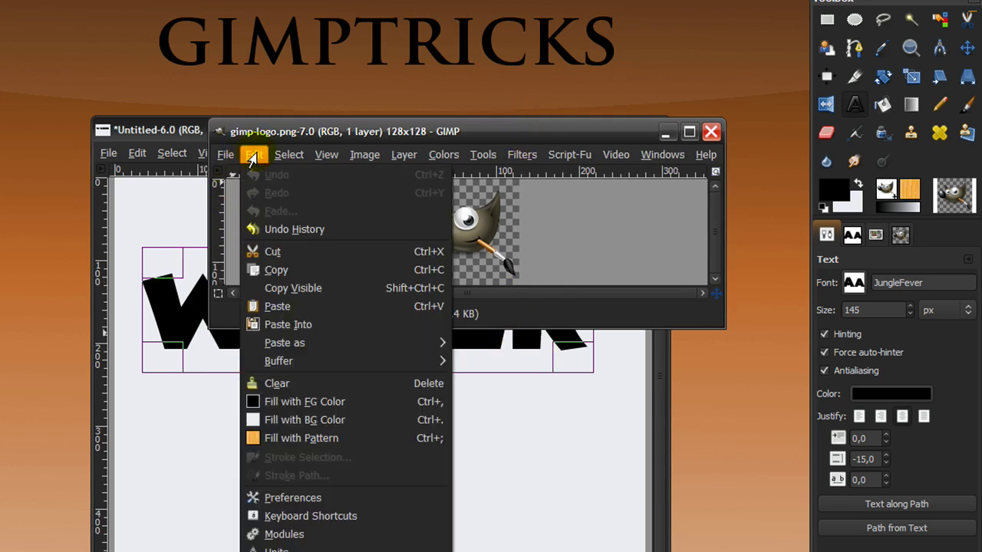
pyautogui.click(295, 276)
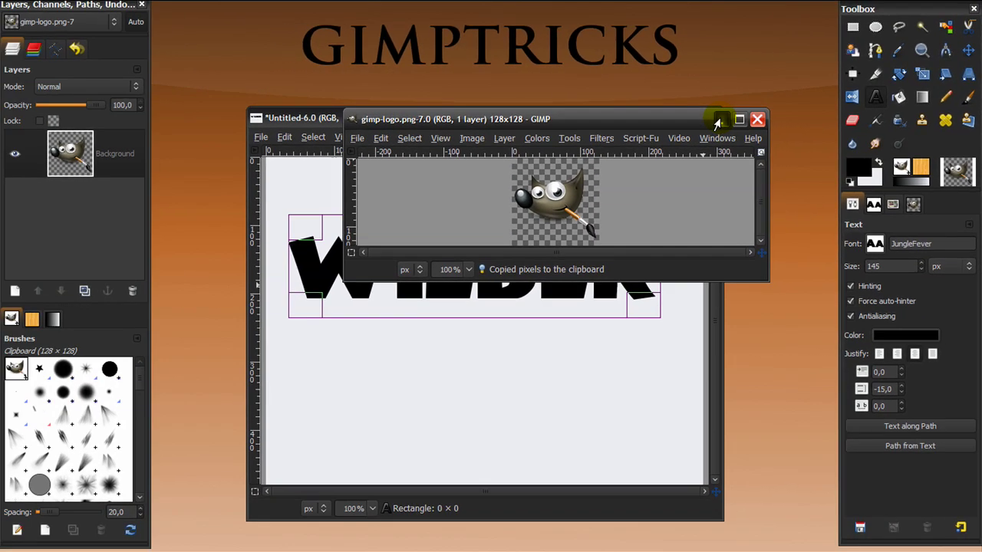
# Close the logo image, choose the Paintbrush with the Clipboard brush, and lock the wilber layer's alpha
pyautogui.click(711, 131)
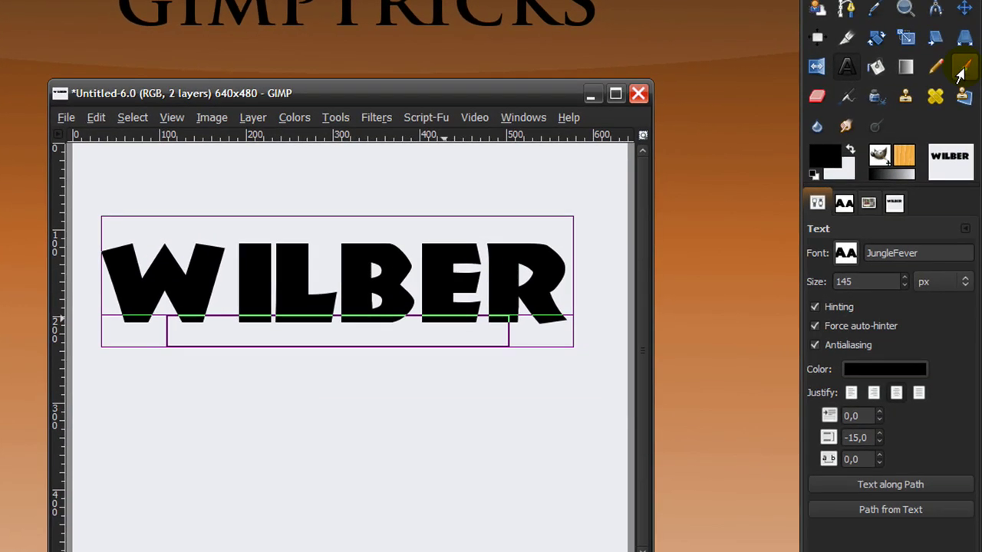
pyautogui.click(966, 98)
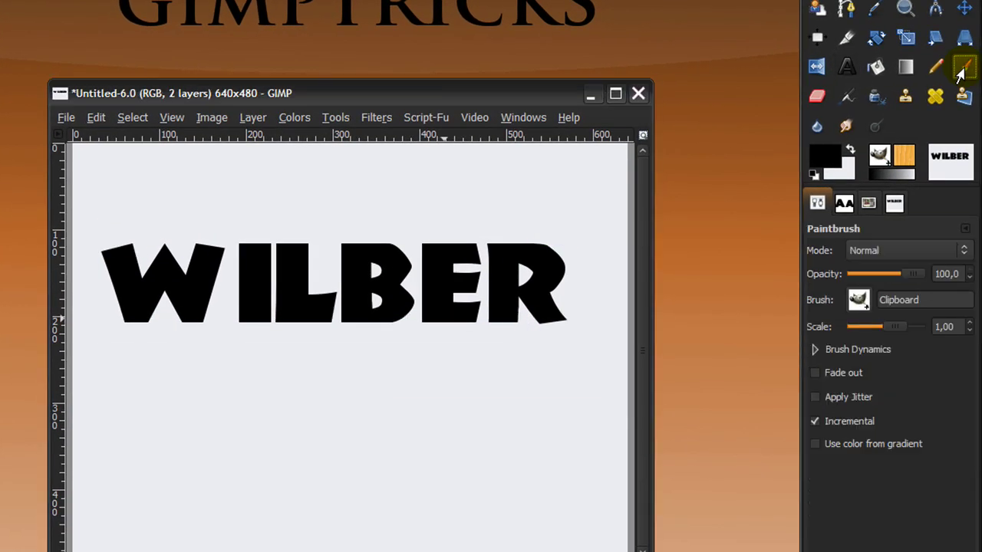
pyautogui.click(857, 303)
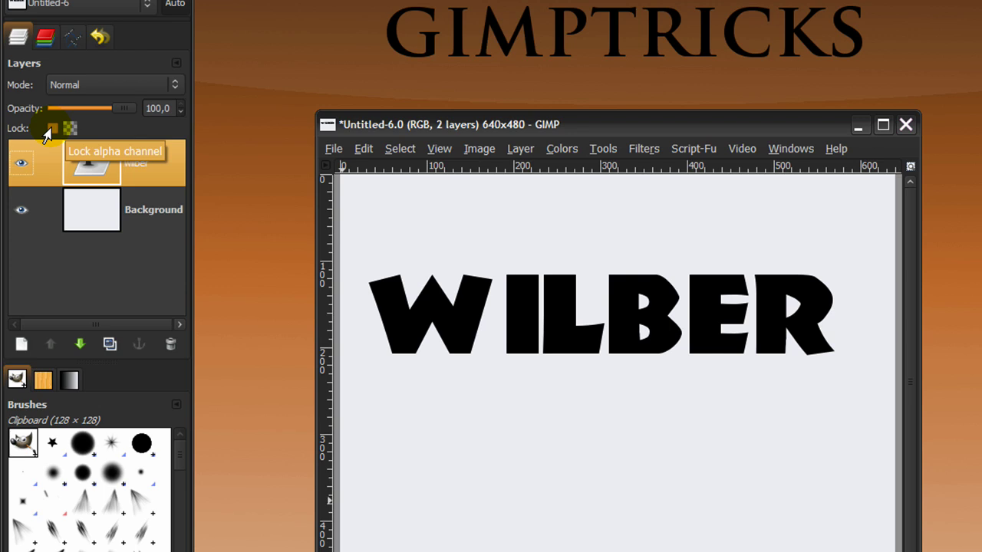
pyautogui.click(51, 129)
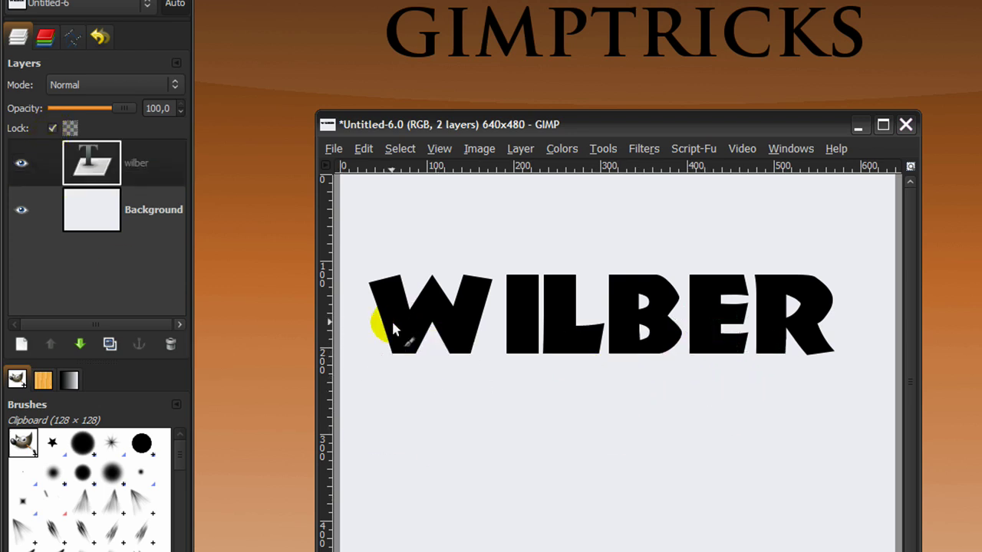
# Paint Wilber faces across all the WILBER letters with the Clipboard brush, then select the wilber layer
pyautogui.moveTo(400, 291)
pyautogui.mouseDown()
pyautogui.moveTo(410, 326)
pyautogui.moveTo(451, 327)
pyautogui.moveTo(476, 305)
pyautogui.moveTo(479, 326)
pyautogui.moveTo(484, 294)
pyautogui.moveTo(482, 337)
pyautogui.moveTo(451, 358)
pyautogui.moveTo(399, 350)
pyautogui.moveTo(412, 327)
pyautogui.moveTo(409, 350)
pyautogui.moveTo(449, 363)
pyautogui.moveTo(396, 343)
pyautogui.moveTo(395, 285)
pyautogui.moveTo(585, 273)
pyautogui.moveTo(639, 284)
pyautogui.moveTo(549, 297)
pyautogui.moveTo(546, 344)
pyautogui.moveTo(600, 343)
pyautogui.moveTo(573, 360)
pyautogui.moveTo(543, 357)
pyautogui.moveTo(537, 421)
pyautogui.moveTo(524, 416)
pyautogui.moveTo(499, 276)
pyautogui.moveTo(598, 463)
pyautogui.moveTo(682, 414)
pyautogui.moveTo(640, 315)
pyautogui.moveTo(642, 295)
pyautogui.moveTo(671, 348)
pyautogui.moveTo(654, 368)
pyautogui.moveTo(711, 341)
pyautogui.moveTo(739, 280)
pyautogui.moveTo(738, 335)
pyautogui.moveTo(776, 354)
pyautogui.moveTo(743, 351)
pyautogui.moveTo(729, 321)
pyautogui.moveTo(729, 337)
pyautogui.moveTo(758, 361)
pyautogui.moveTo(809, 331)
pyautogui.moveTo(806, 283)
pyautogui.moveTo(791, 286)
pyautogui.moveTo(786, 302)
pyautogui.moveTo(821, 347)
pyautogui.moveTo(787, 424)
pyautogui.moveTo(709, 419)
pyautogui.moveTo(661, 366)
pyautogui.moveTo(680, 283)
pyautogui.moveTo(673, 335)
pyautogui.moveTo(689, 296)
pyautogui.moveTo(684, 329)
pyautogui.moveTo(771, 344)
pyautogui.moveTo(642, 468)
pyautogui.moveTo(452, 251)
pyautogui.moveTo(638, 179)
pyautogui.moveTo(544, 340)
pyautogui.moveTo(395, 333)
pyautogui.moveTo(411, 310)
pyautogui.moveTo(407, 330)
pyautogui.moveTo(455, 477)
pyautogui.moveTo(491, 397)
pyautogui.moveTo(506, 330)
pyautogui.moveTo(500, 311)
pyautogui.moveTo(527, 460)
pyautogui.moveTo(555, 407)
pyautogui.moveTo(581, 291)
pyautogui.moveTo(591, 526)
pyautogui.moveTo(588, 258)
pyautogui.moveTo(675, 436)
pyautogui.moveTo(657, 326)
pyautogui.moveTo(719, 551)
pyautogui.moveTo(718, 410)
pyautogui.moveTo(741, 292)
pyautogui.moveTo(800, 453)
pyautogui.moveTo(826, 344)
pyautogui.moveTo(806, 528)
pyautogui.moveTo(741, 344)
pyautogui.moveTo(729, 551)
pyautogui.mouseUp()
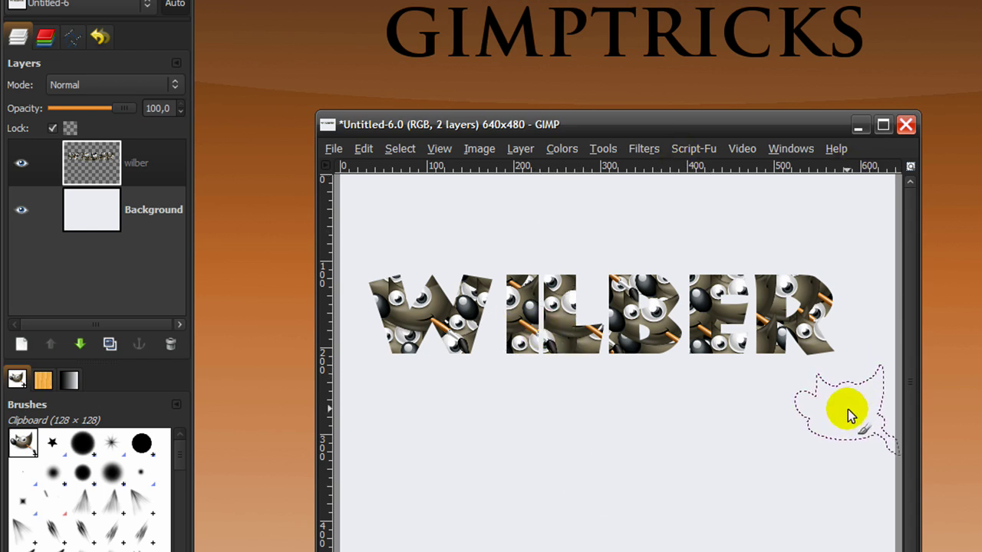
pyautogui.click(142, 164)
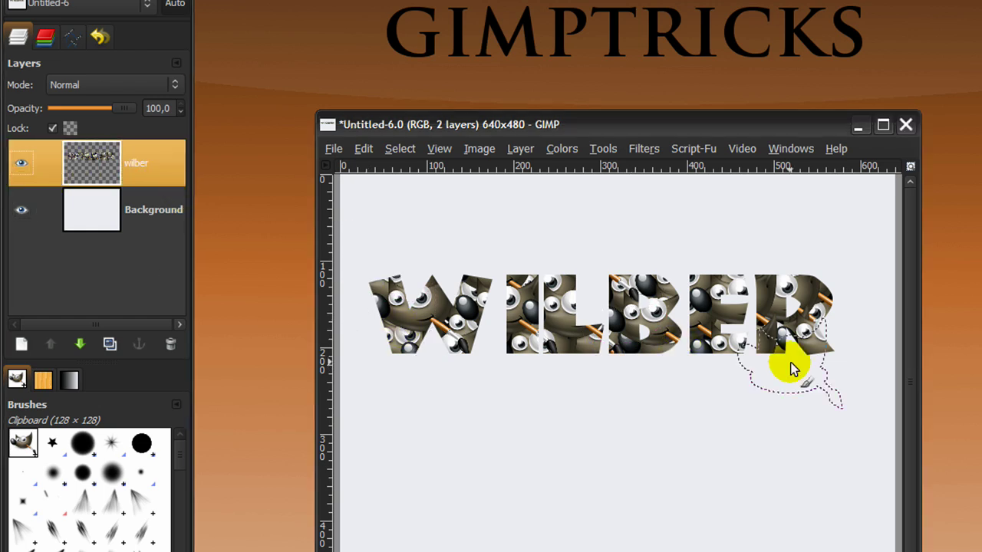
# Apply Script-Fu Bevel and Emboss to the letters: Inner Bevel, depth 3, size 5, merged with the layer
pyautogui.click(687, 154)
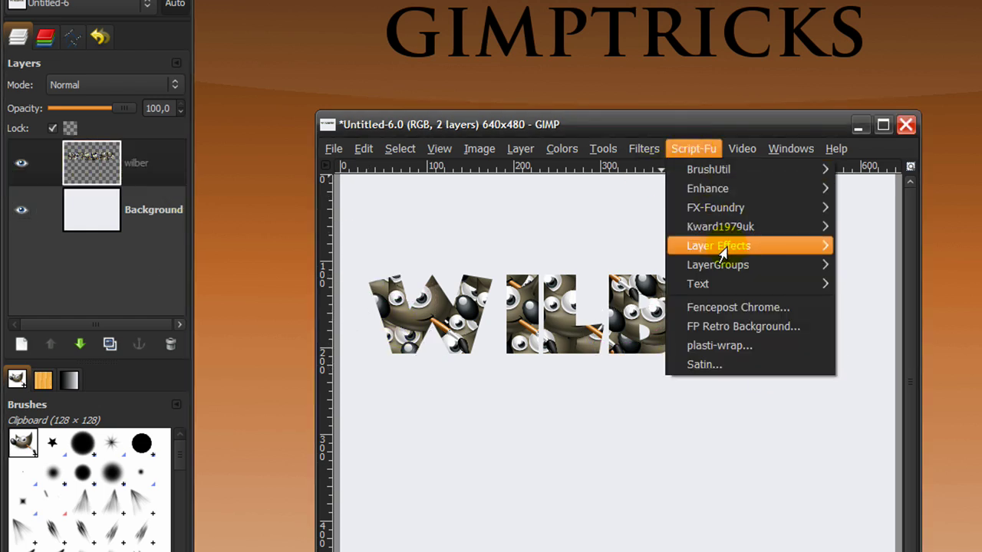
pyautogui.moveTo(717, 247)
pyautogui.click(929, 253)
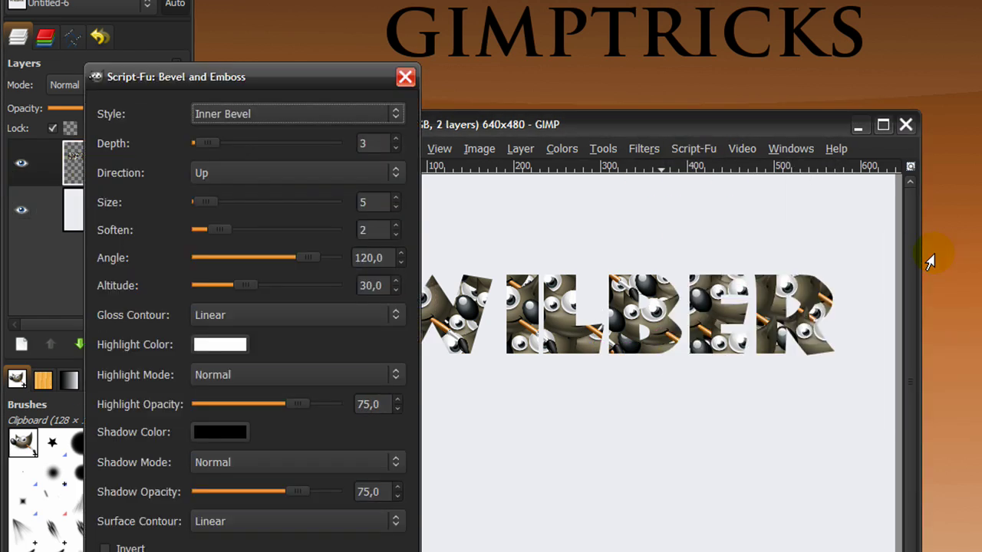
pyautogui.moveTo(285, 80); pyautogui.dragTo(696, 43)
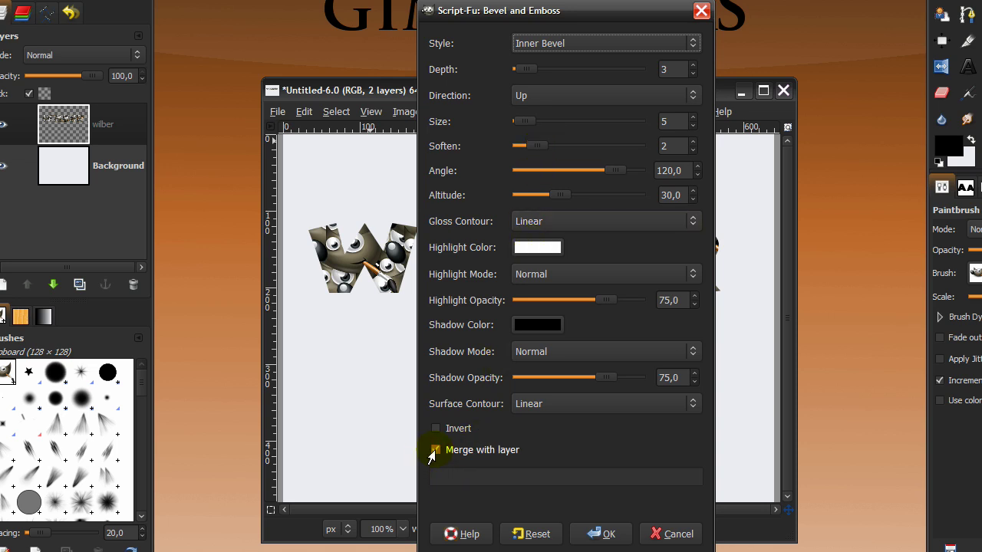
pyautogui.click(598, 534)
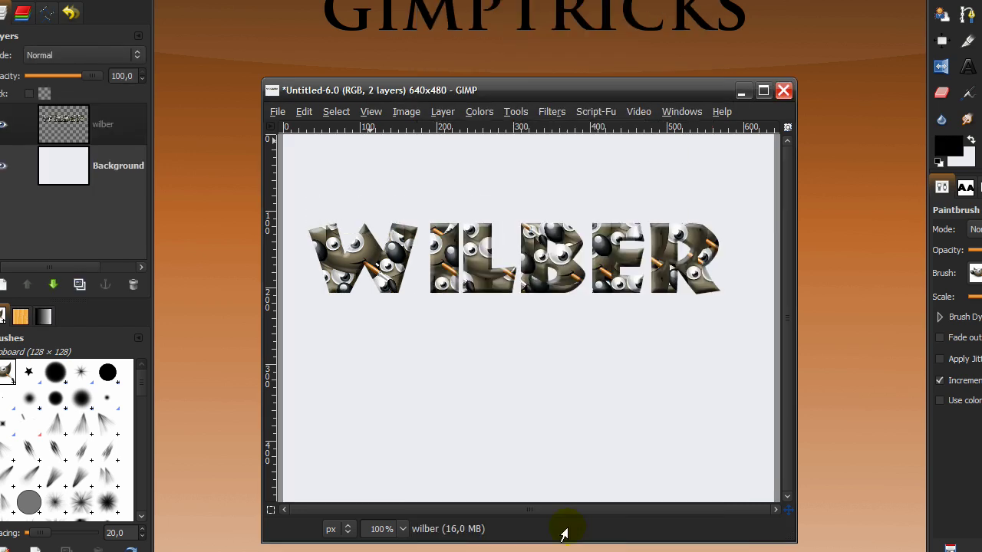
# Duplicate the wilber layer and flip the copy vertically with the Flip tool
pyautogui.click(81, 126)
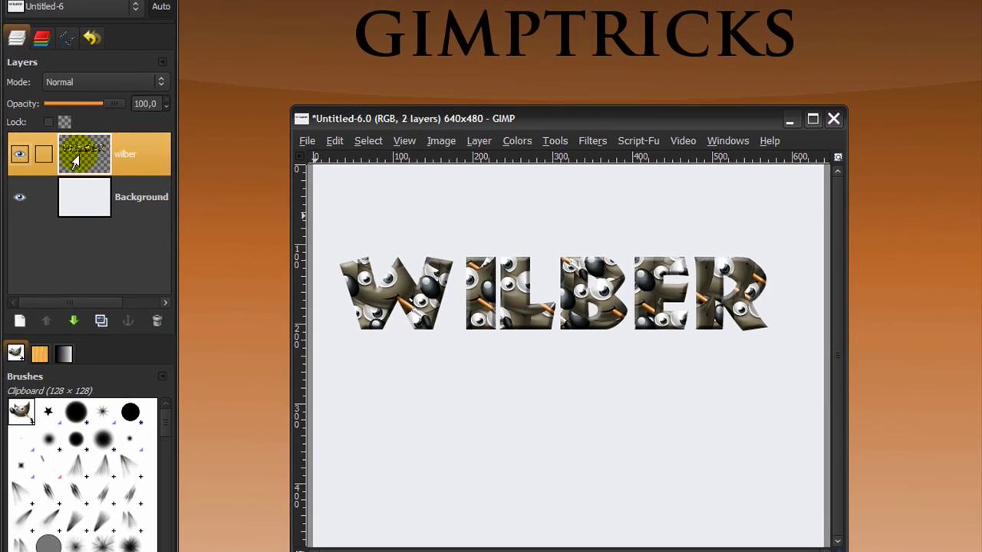
pyautogui.click(99, 322)
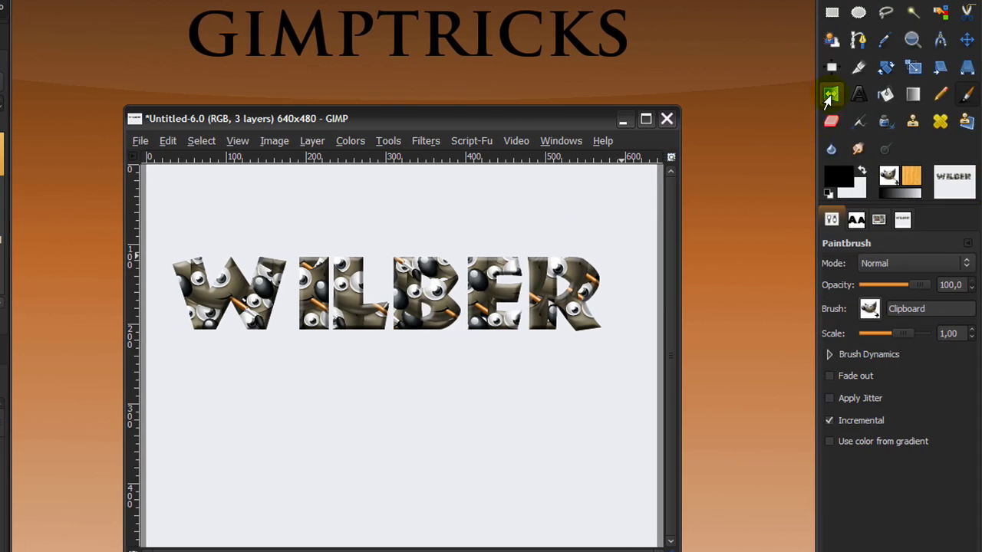
pyautogui.click(828, 96)
pyautogui.click(843, 315)
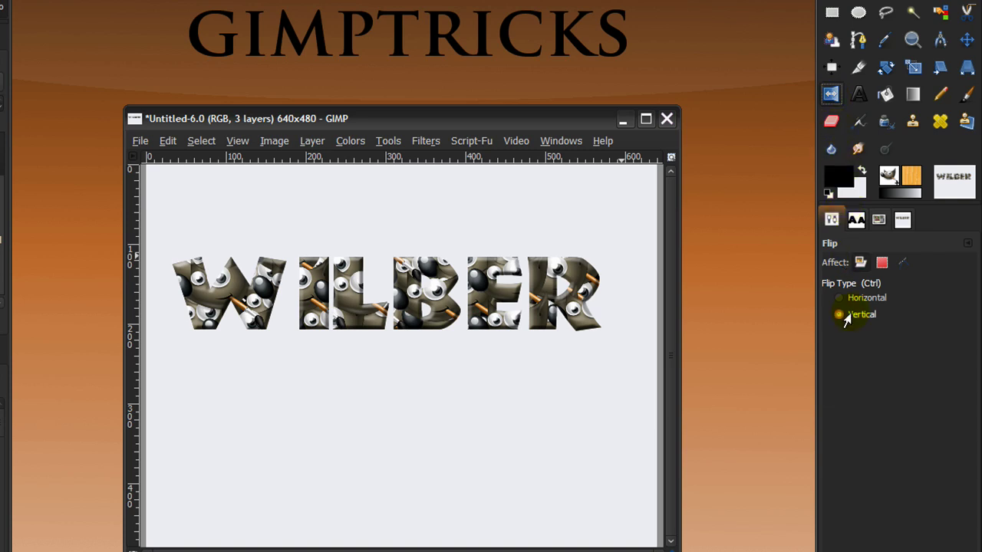
pyautogui.click(479, 303)
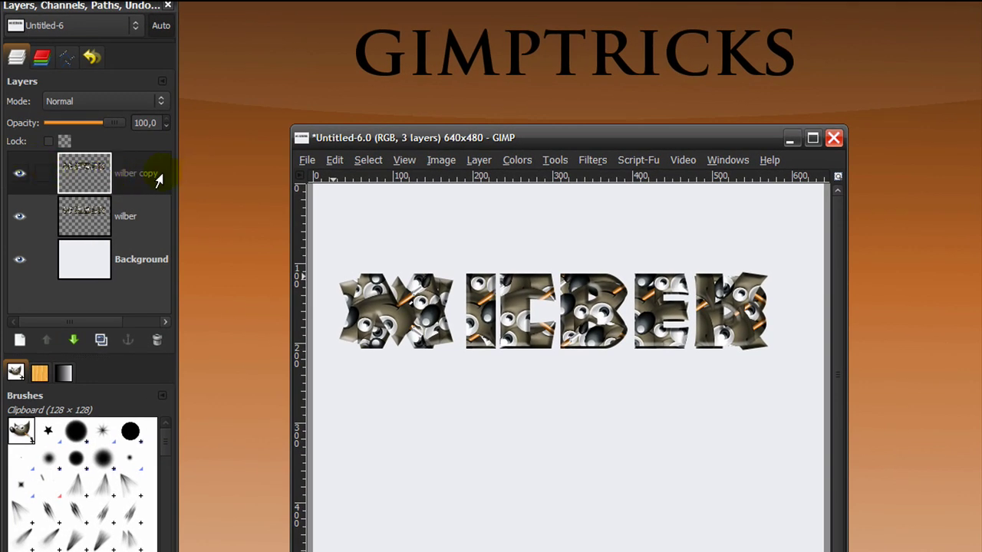
# With the Move tool, position the flipped wilber copy layer just beneath the upright WILBER
pyautogui.click(158, 180)
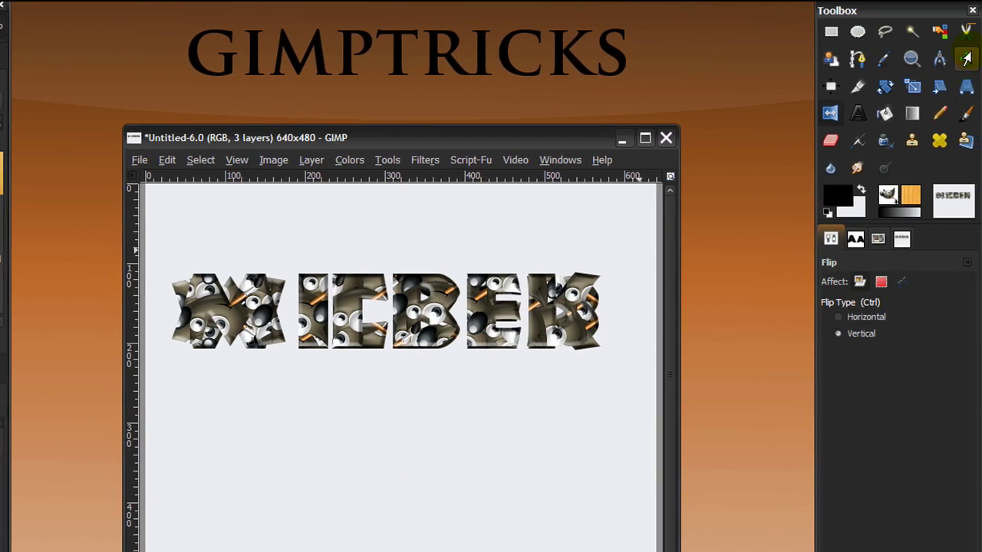
pyautogui.click(967, 59)
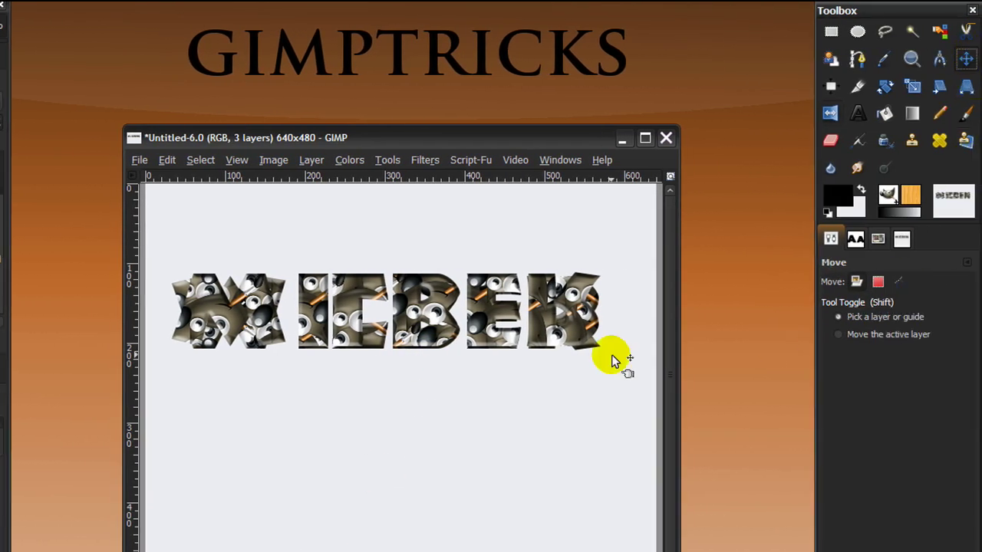
pyautogui.click(477, 314)
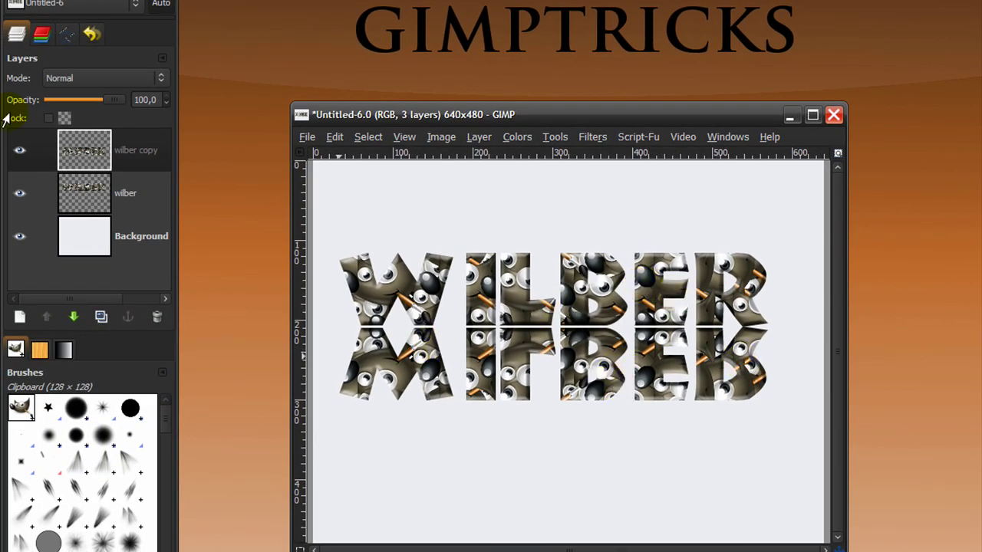
# Give the wilber copy layer a Black (full transparency) layer mask
pyautogui.click(139, 158)
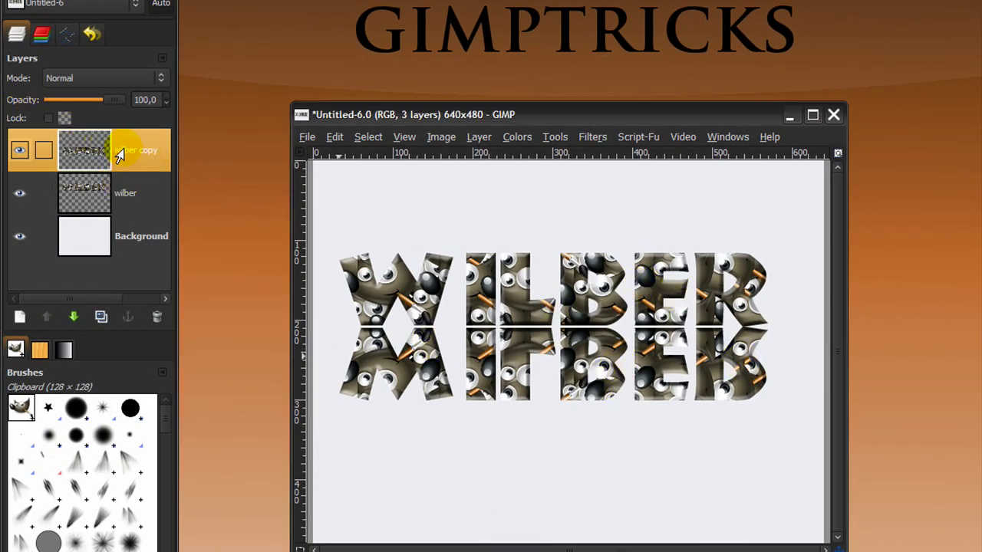
pyautogui.rightClick(120, 153)
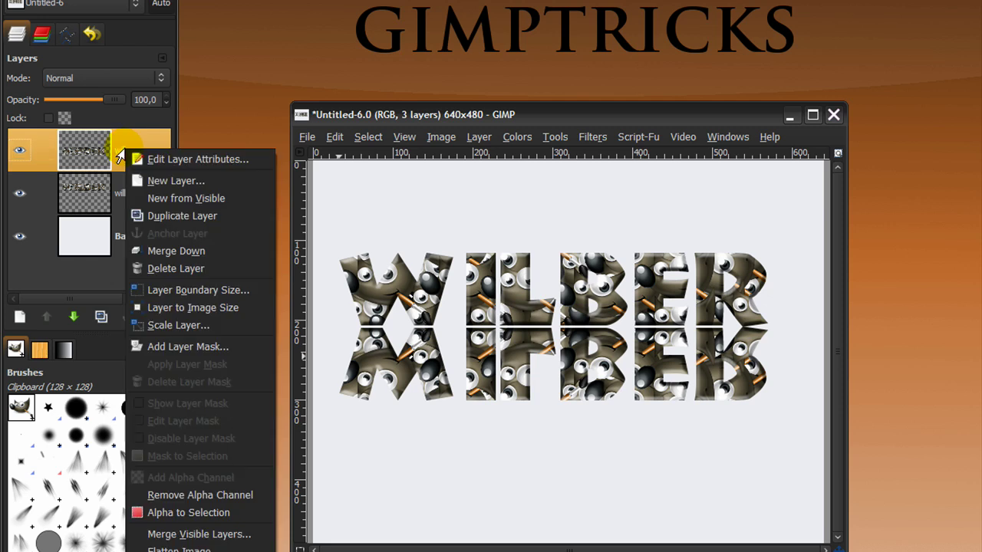
pyautogui.click(190, 347)
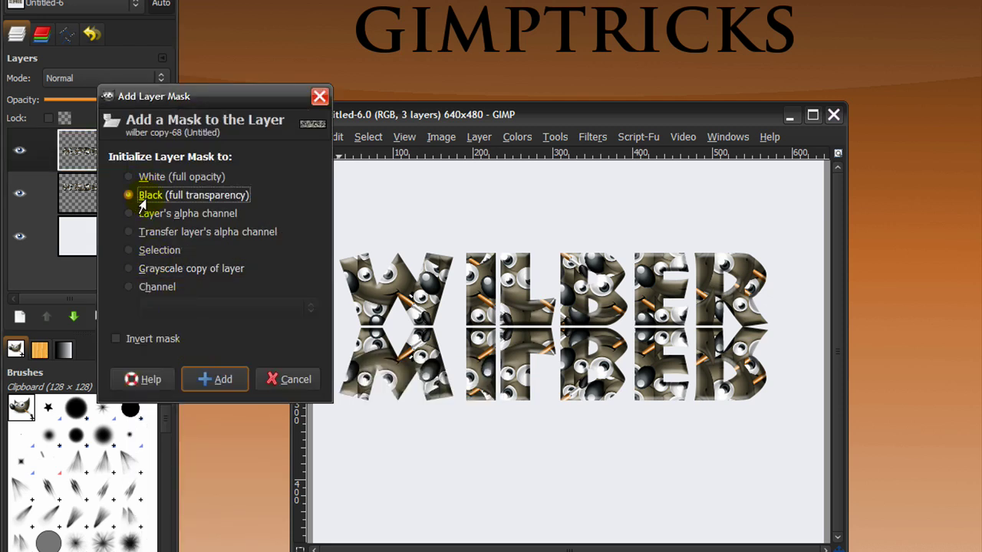
pyautogui.click(218, 380)
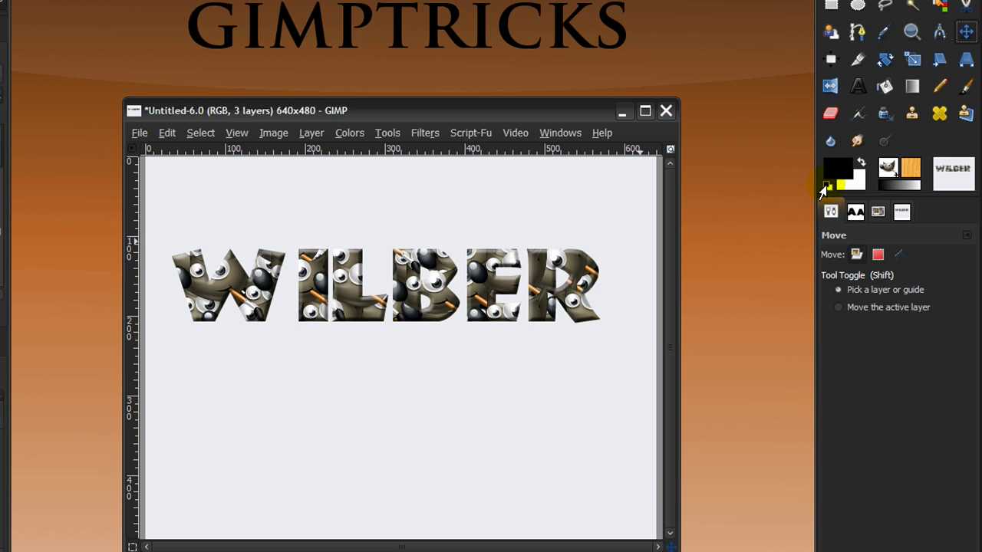
# Draw an upward FG to BG (RGB) gradient on the reflection's mask so the mirrored letters fade out downward
pyautogui.click(912, 86)
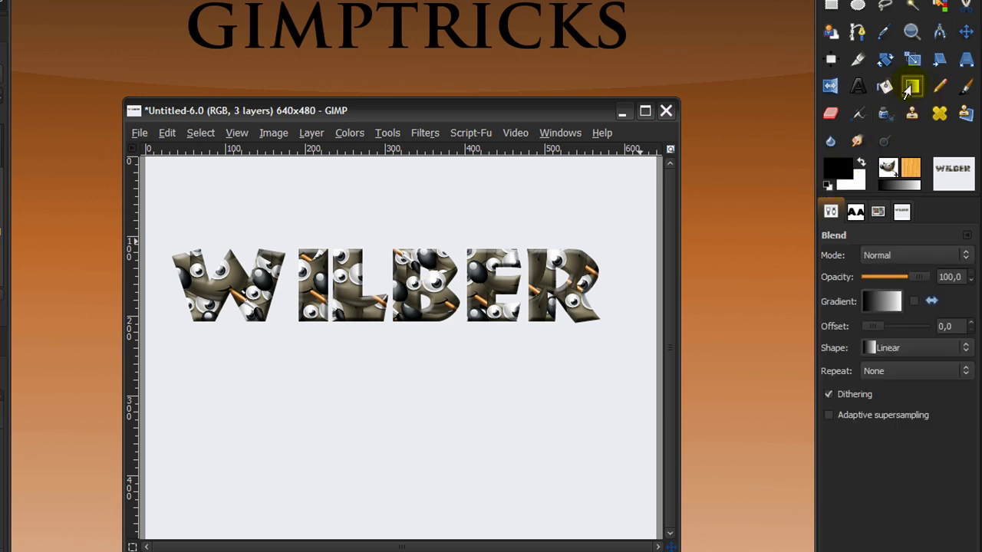
pyautogui.click(884, 303)
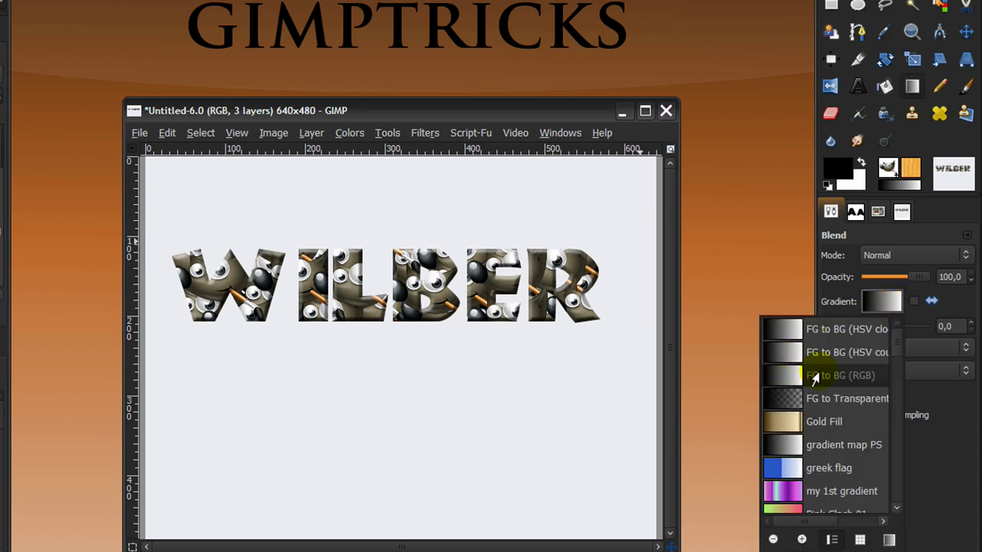
pyautogui.click(882, 302)
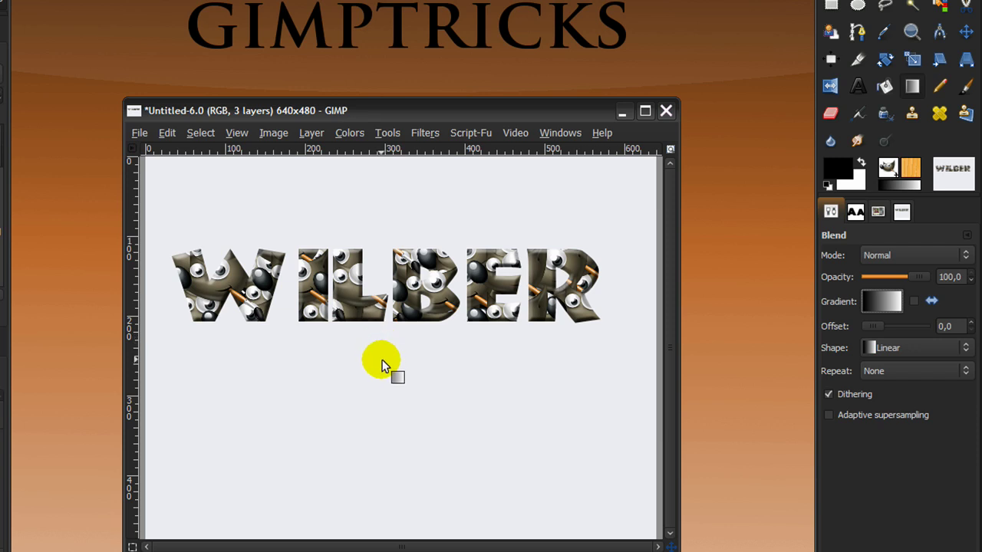
pyautogui.moveTo(383, 367); pyautogui.dragTo(382, 314)
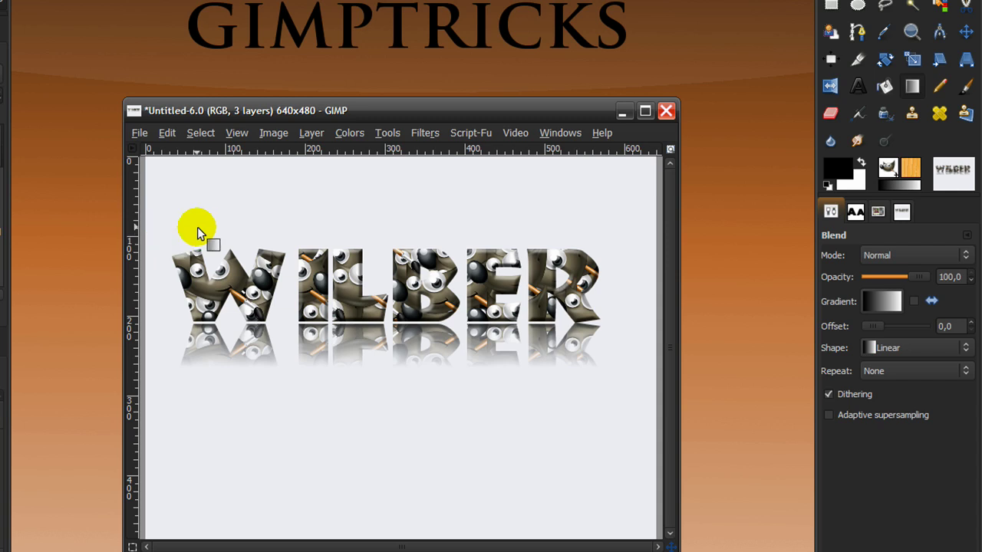
# Crop the canvas to 557×195 tightly around WILBER and its reflection
pyautogui.click(858, 59)
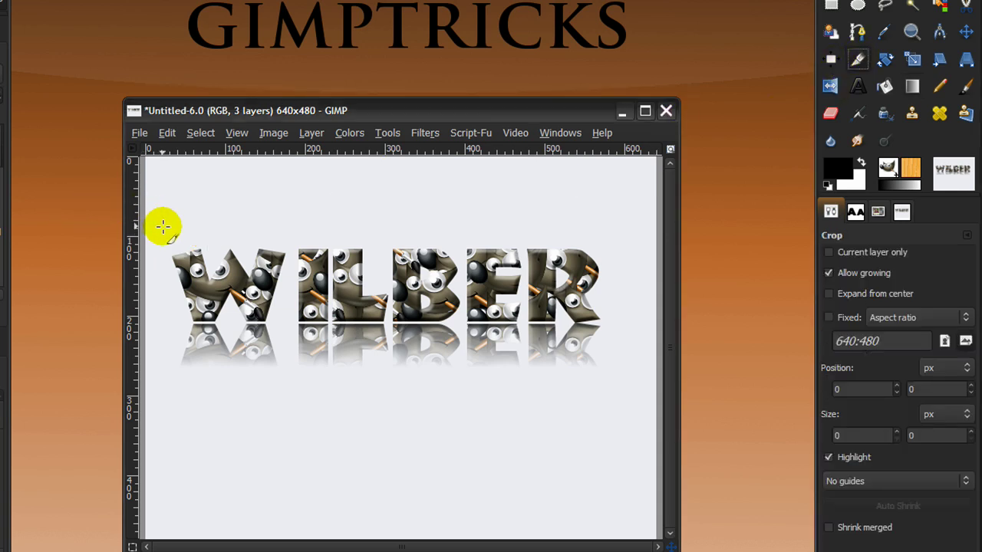
pyautogui.moveTo(165, 229); pyautogui.dragTo(606, 384)
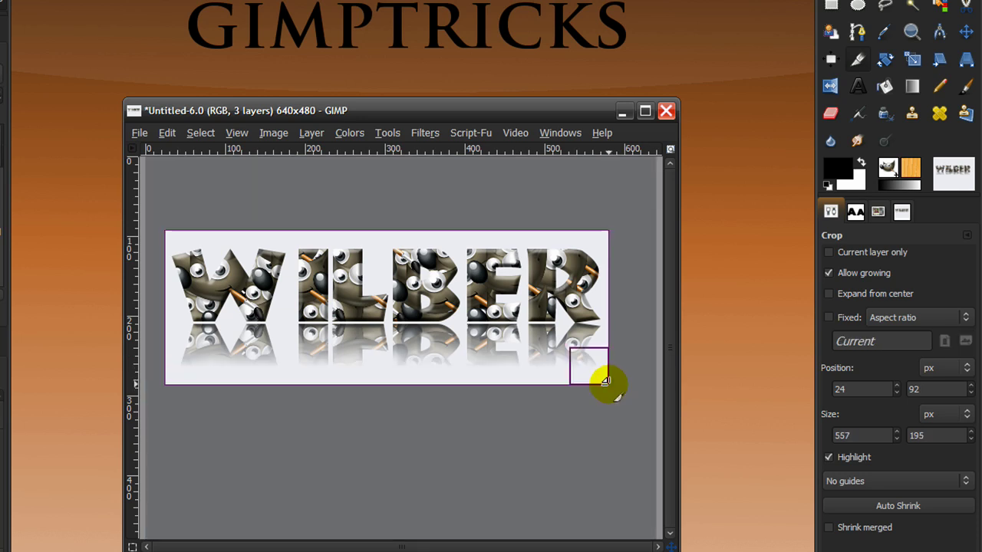
pyautogui.click(439, 349)
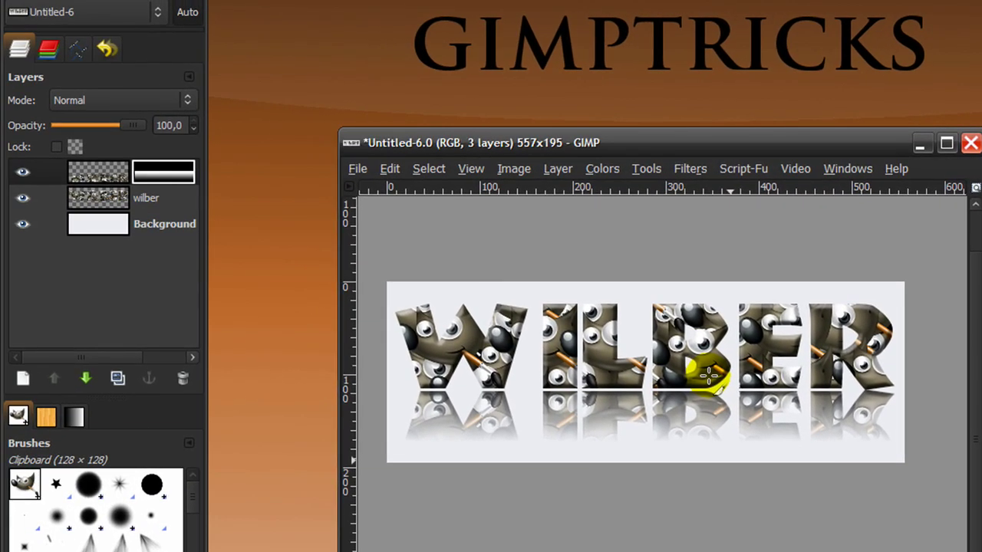
# Hide the Background layer, then make it visible again so WILBER sits on white
pyautogui.click(20, 225)
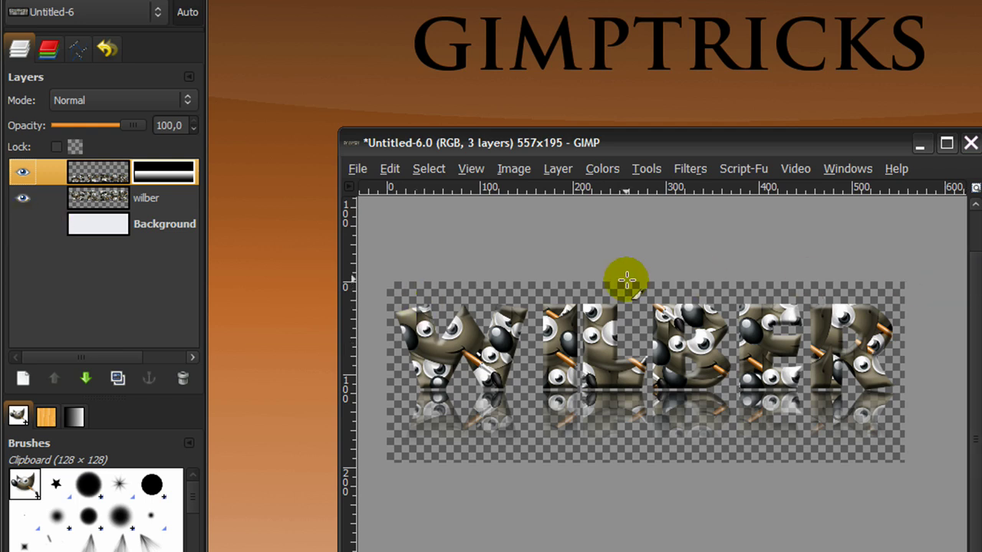
pyautogui.click(23, 224)
pyautogui.click(807, 259)
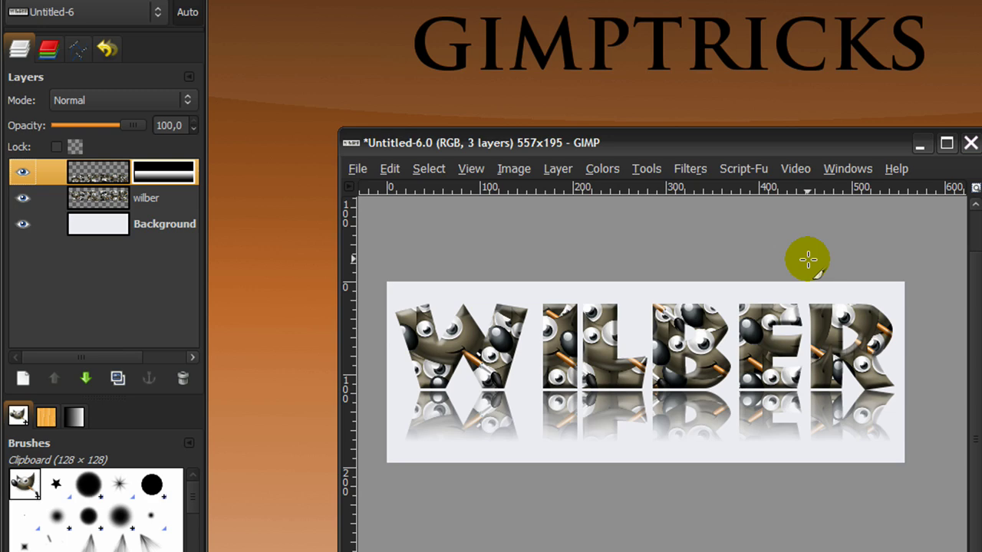